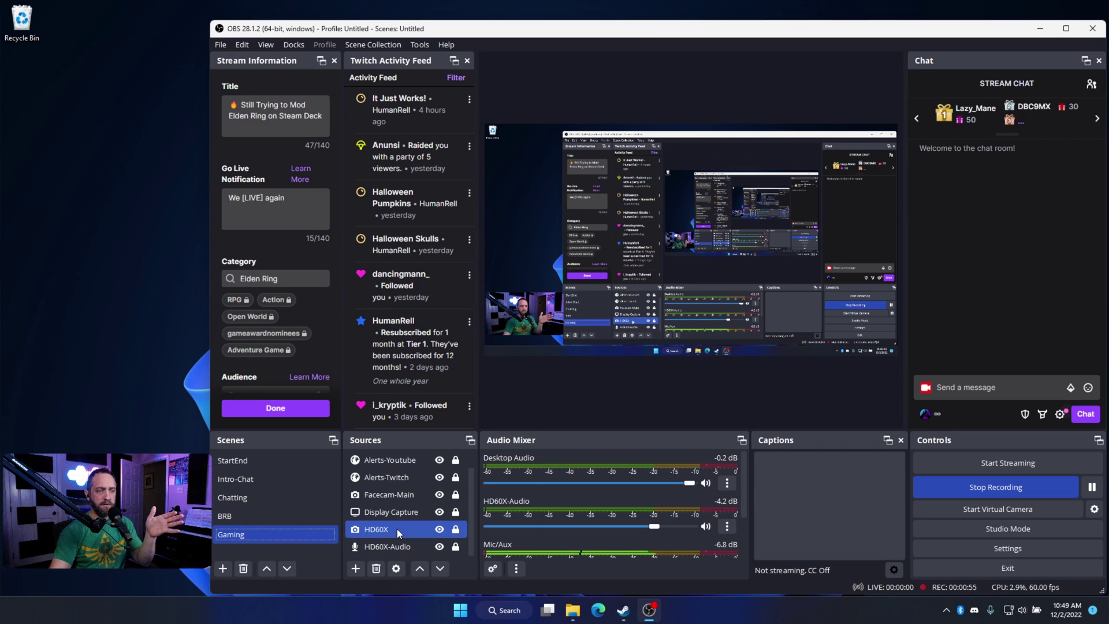
Inspect the HD60X source's properties, keeping the Custom resolution/frame rate mode, and close without saving
right_click(396, 528)
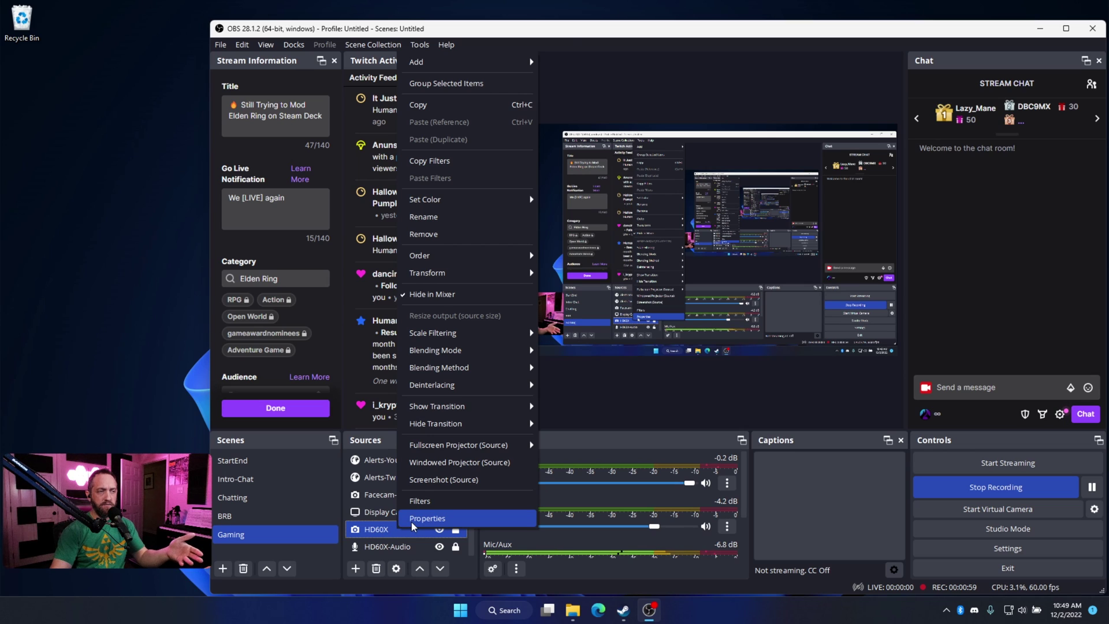
left_click(428, 518)
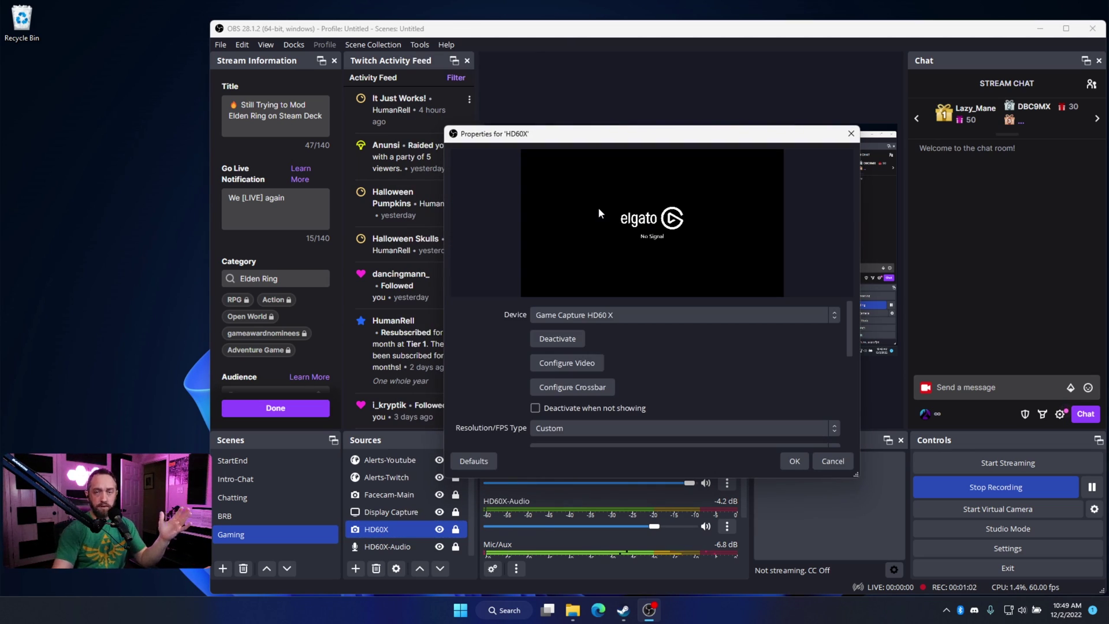
left_click_drag(851, 319, 851, 366)
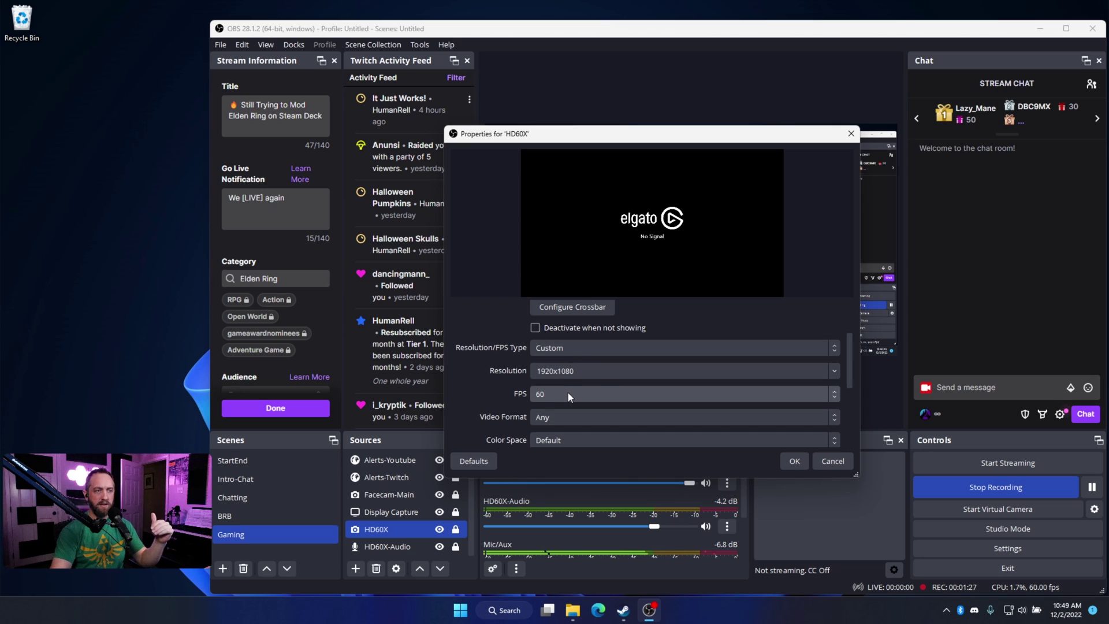
left_click(632, 350)
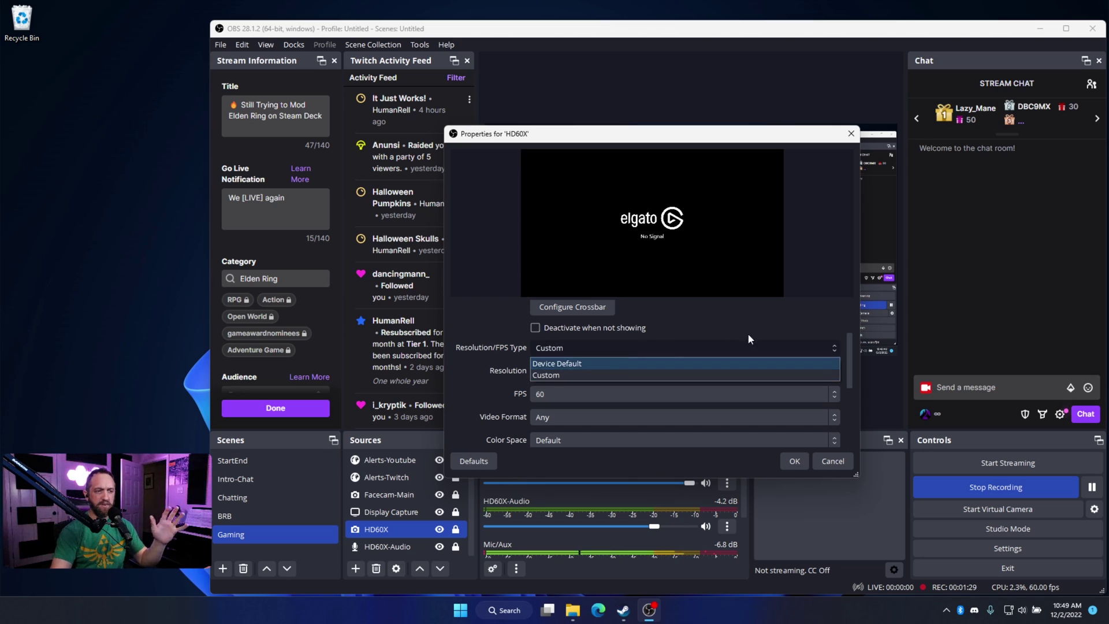
left_click(853, 375)
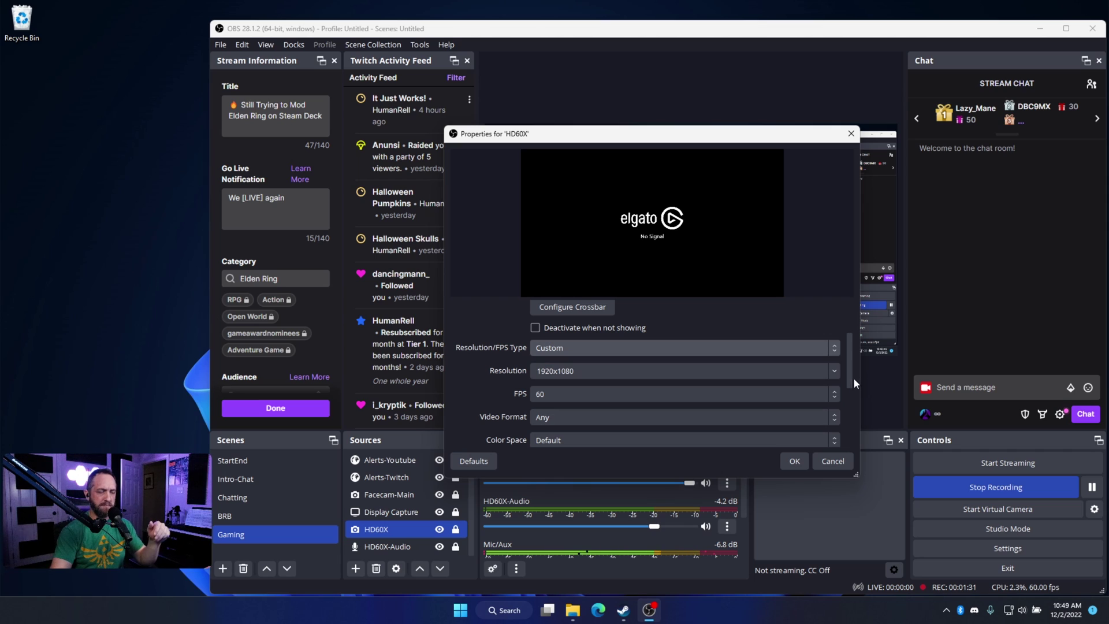
left_click(833, 460)
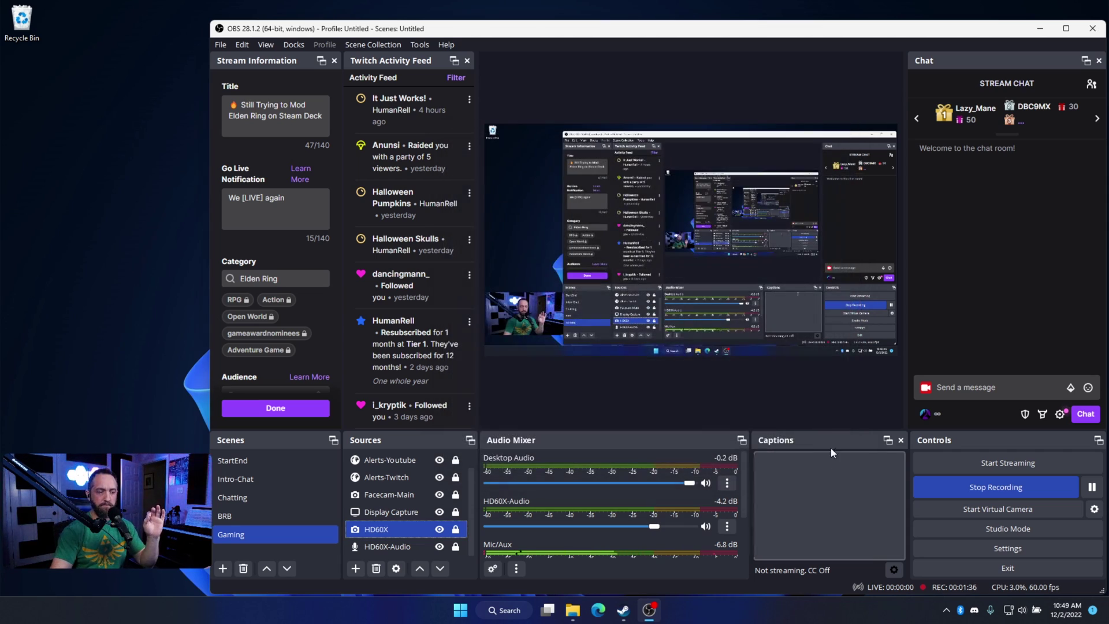
Review Advanced Audio Properties, then hide HD60X's own track from the Audio Mixer
mouse_move(743, 480)
left_mouse_down()
mouse_move(742, 493)
mouse_move(744, 467)
mouse_move(742, 542)
mouse_move(740, 475)
mouse_move(743, 491)
left_mouse_up()
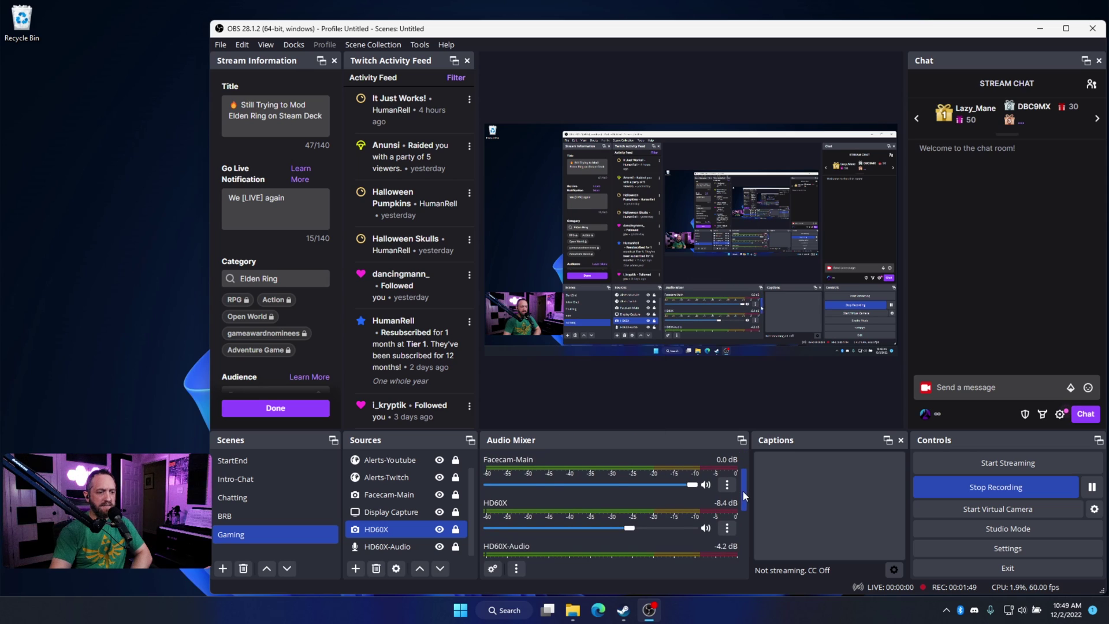
left_click(727, 526)
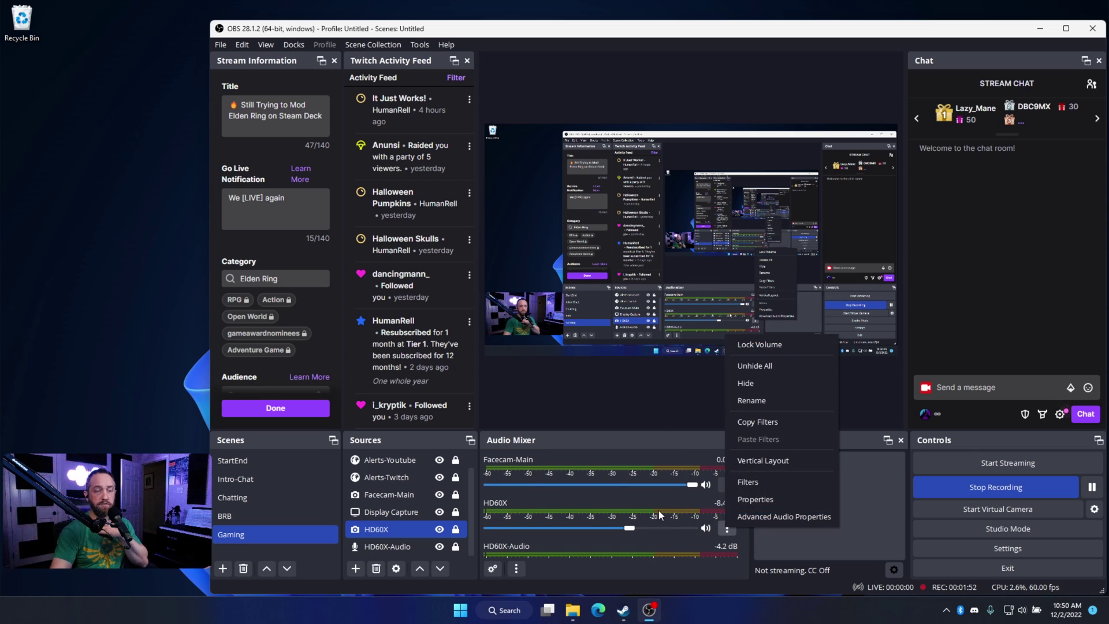
left_click(771, 512)
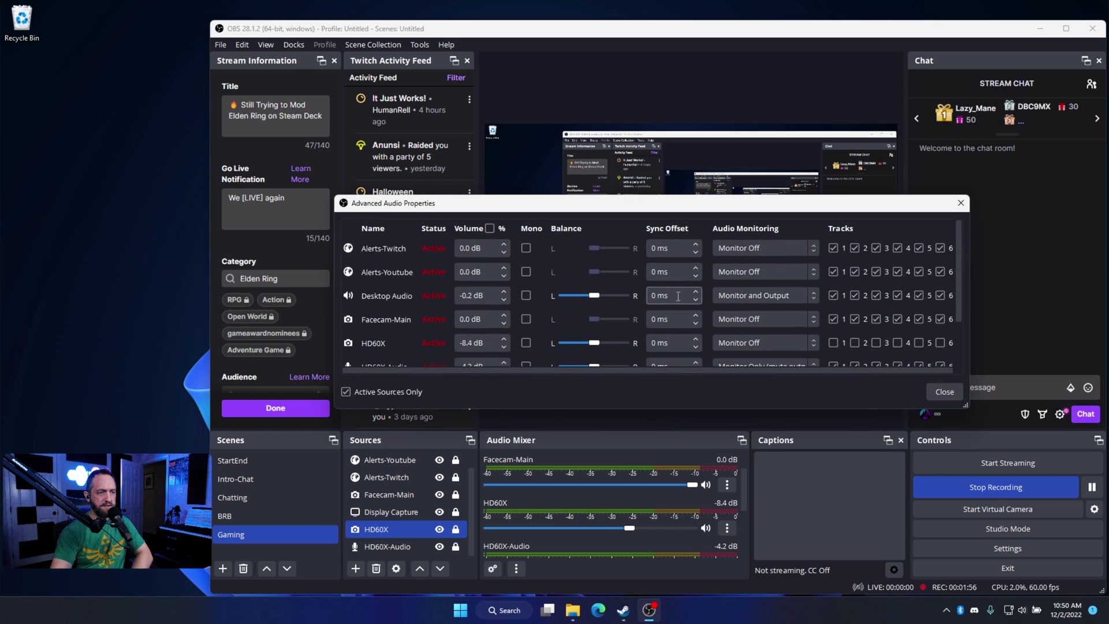
scroll(954, 279, "down", 1)
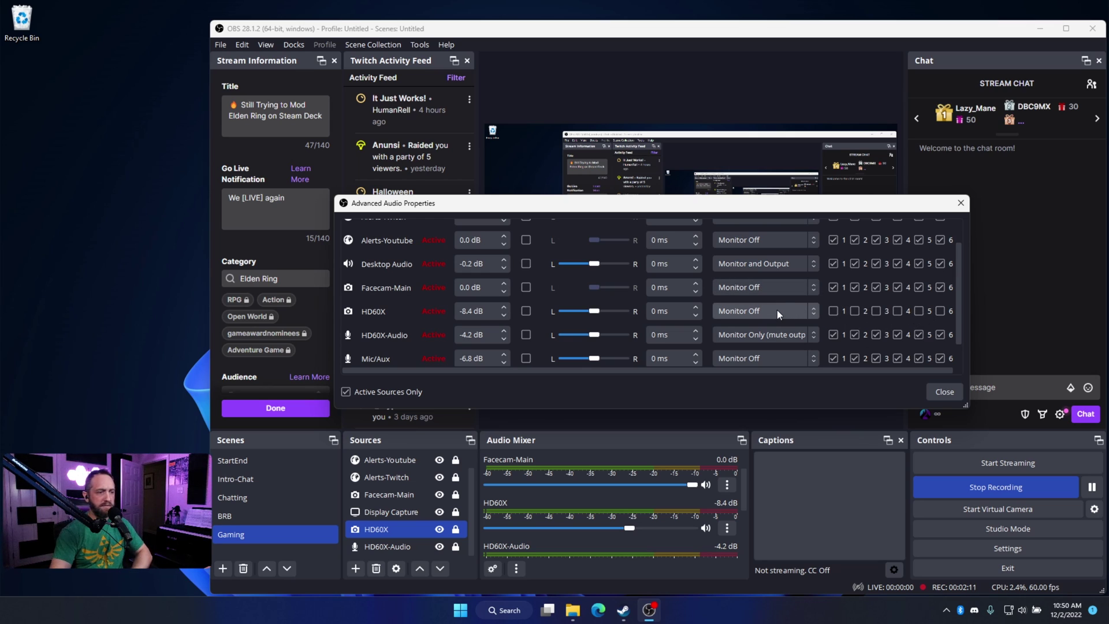
left_click(944, 392)
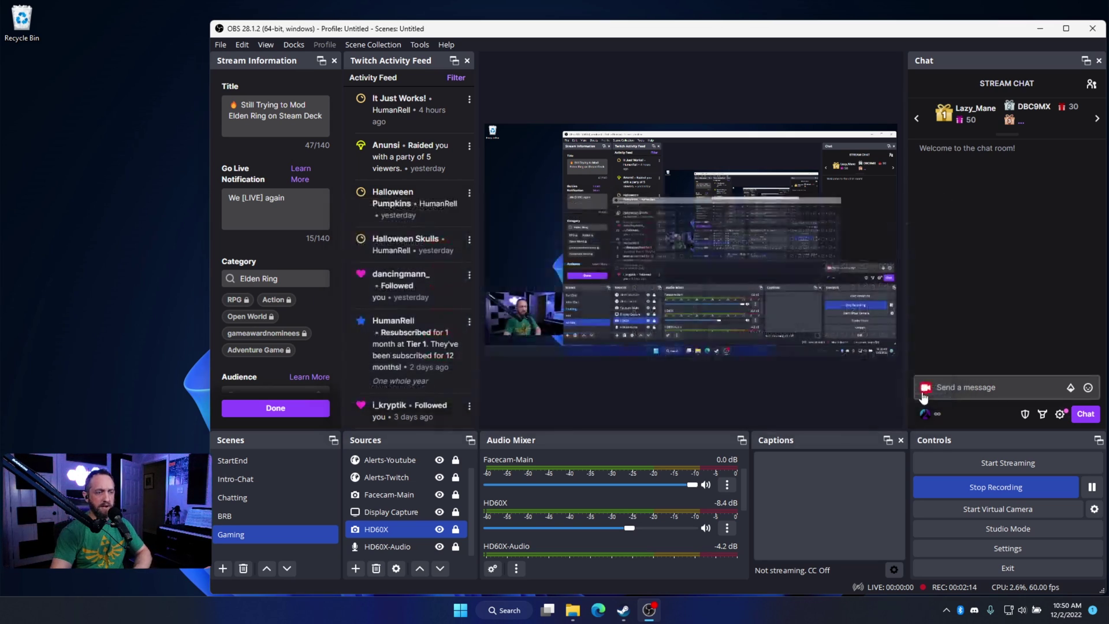
left_click(727, 526)
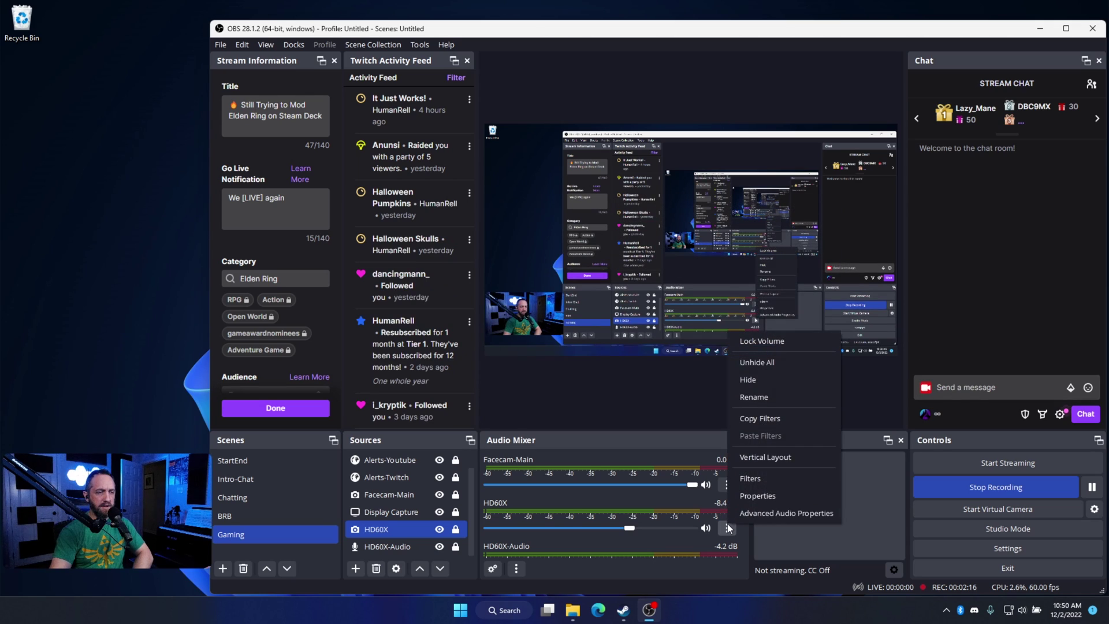
left_click(758, 381)
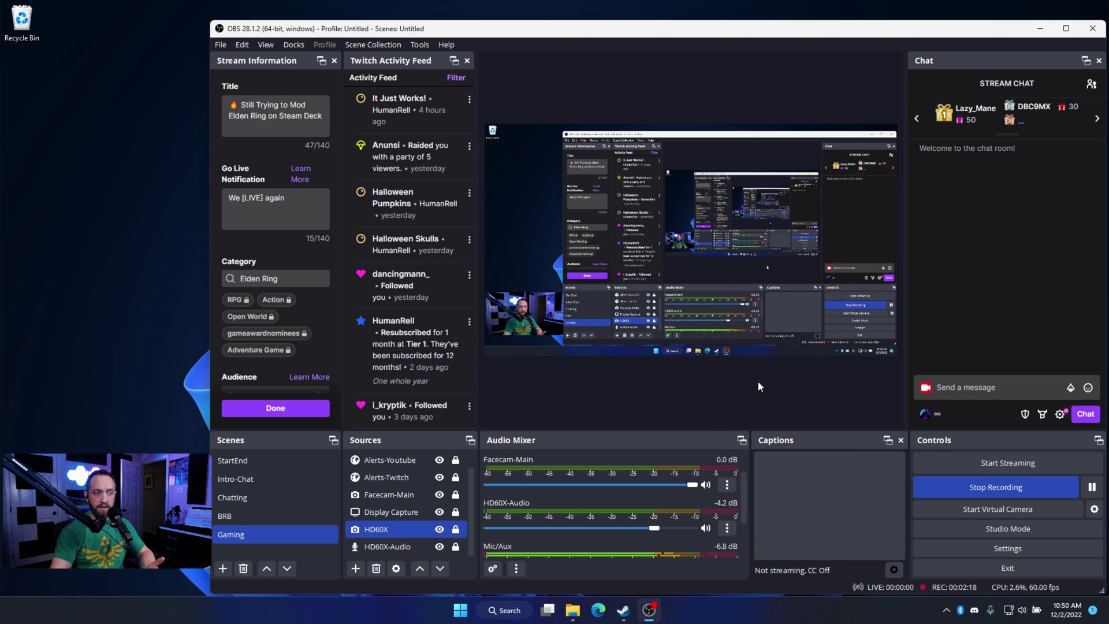
scroll(679, 499, "down", 3)
scroll(686, 513, "up", 2)
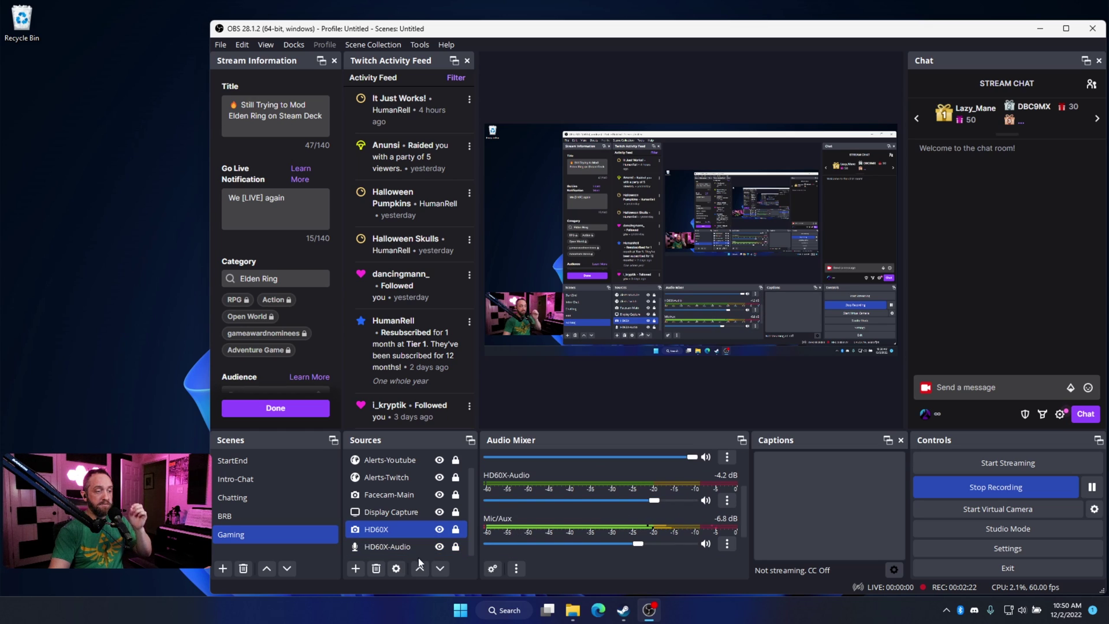
left_click(356, 568)
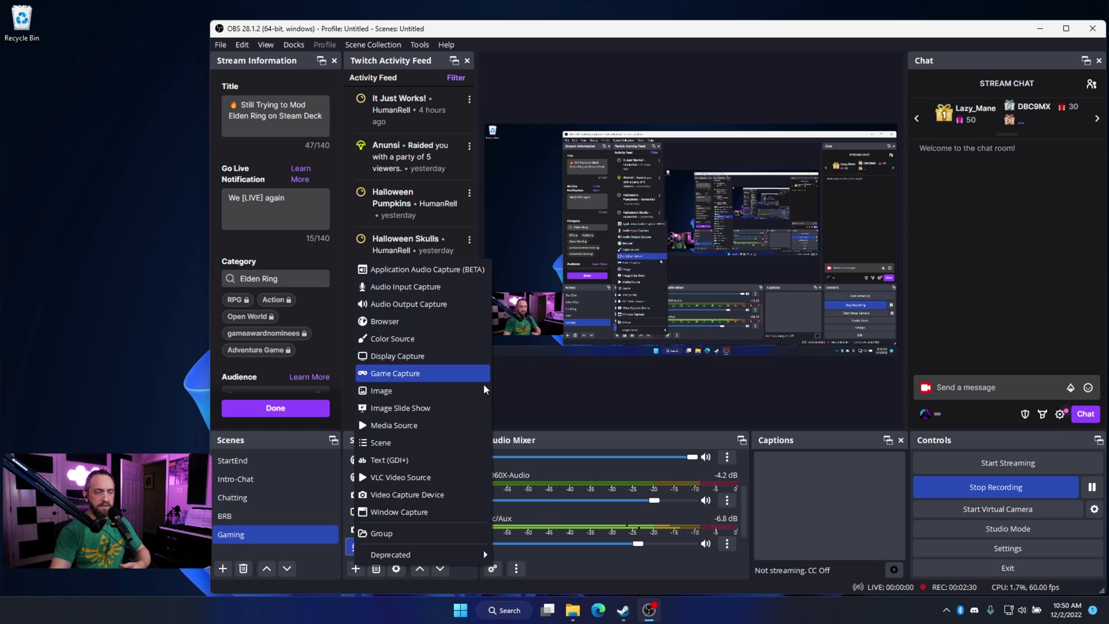
left_click(582, 566)
double_click(387, 546)
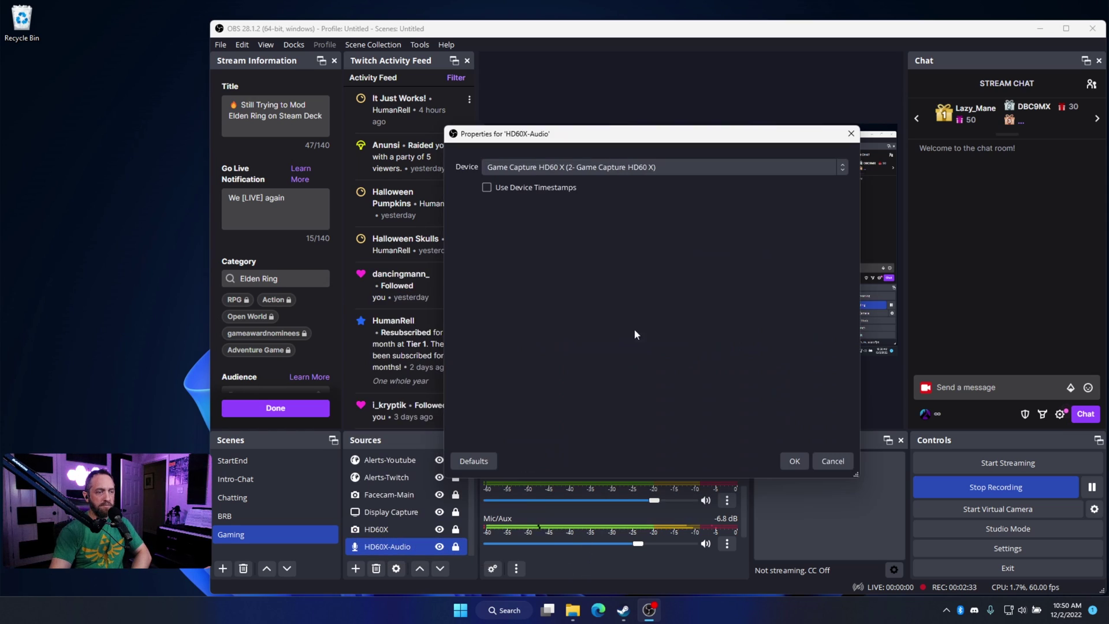
left_click(597, 164)
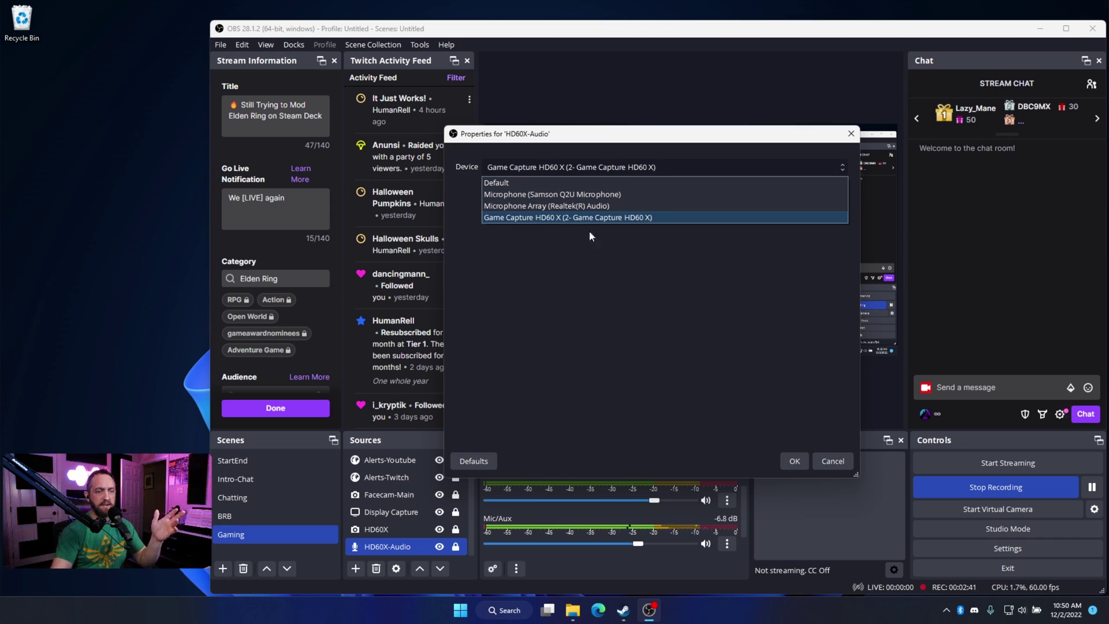
left_click(826, 462)
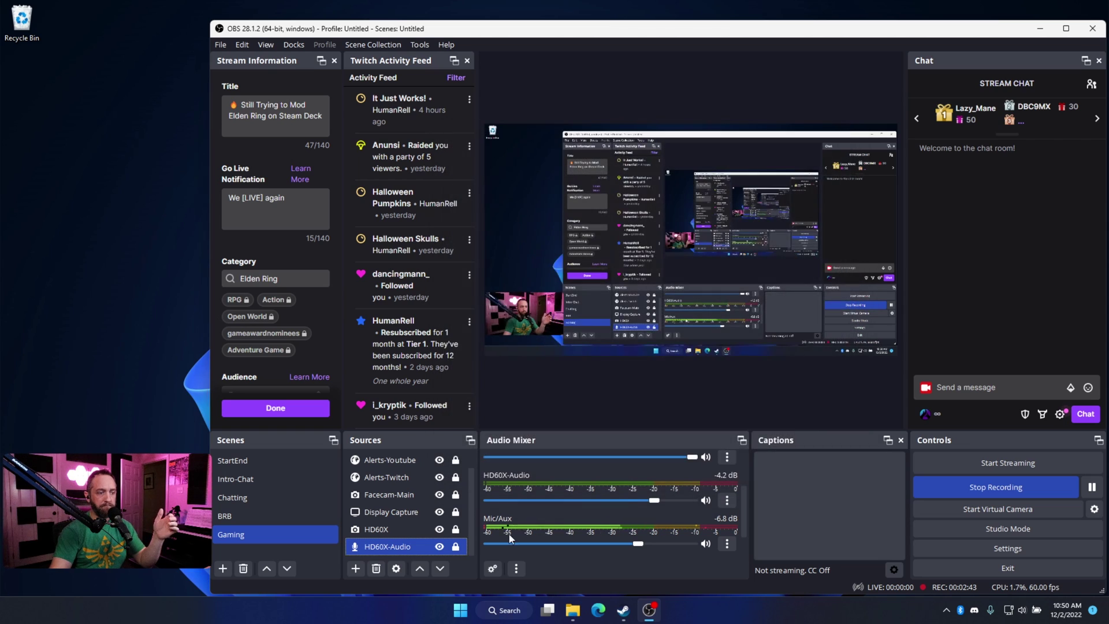
left_click(833, 460)
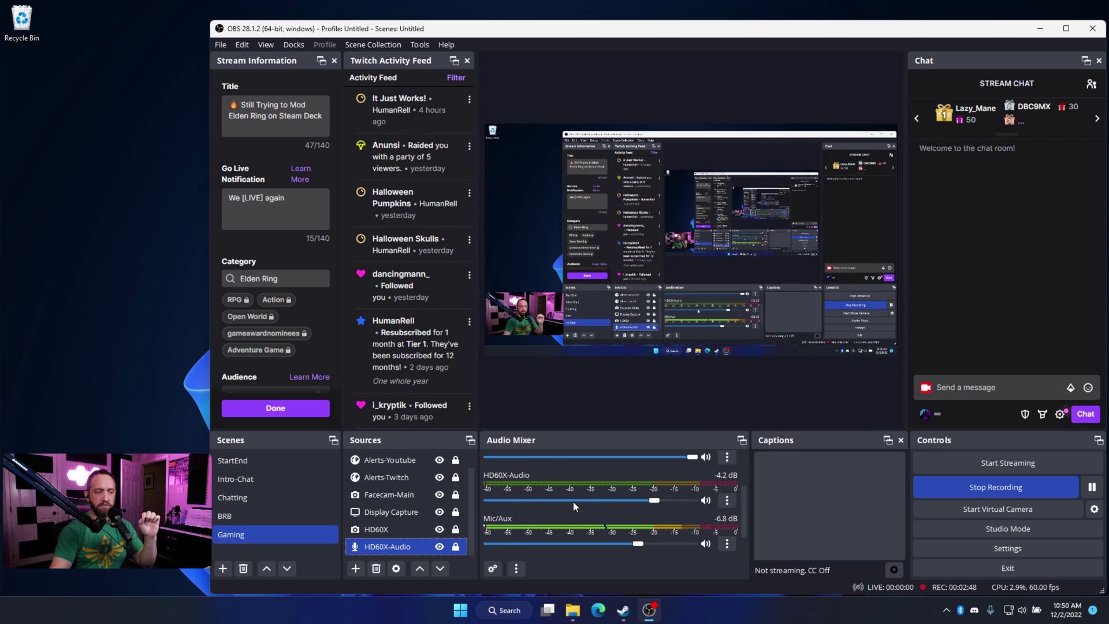
left_click(727, 500)
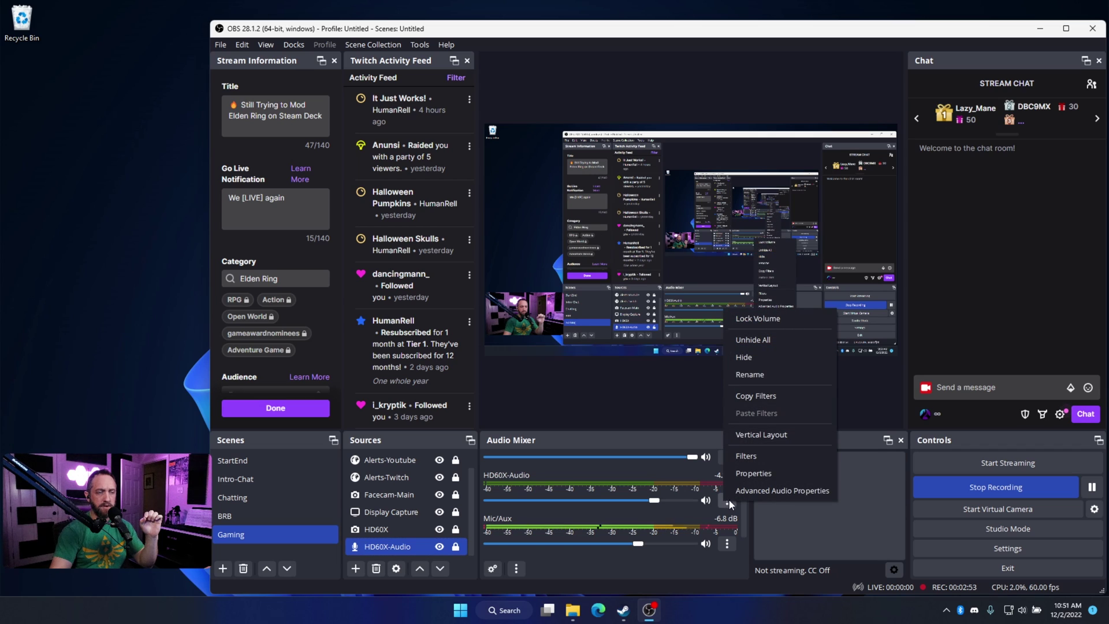
left_click(757, 490)
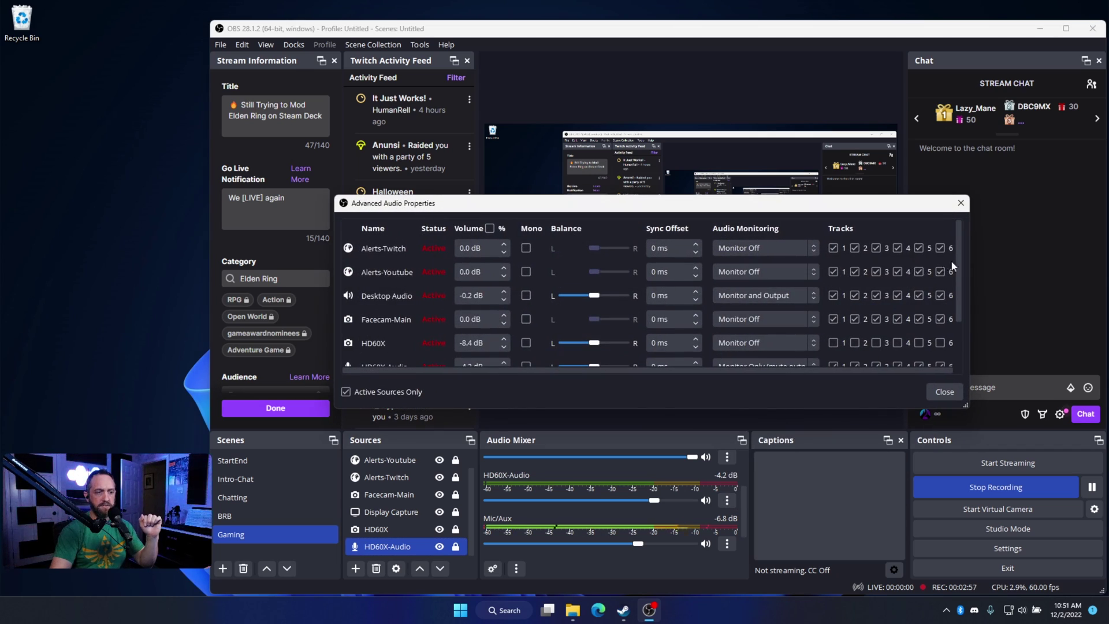
left_click_drag(958, 269, 957, 310)
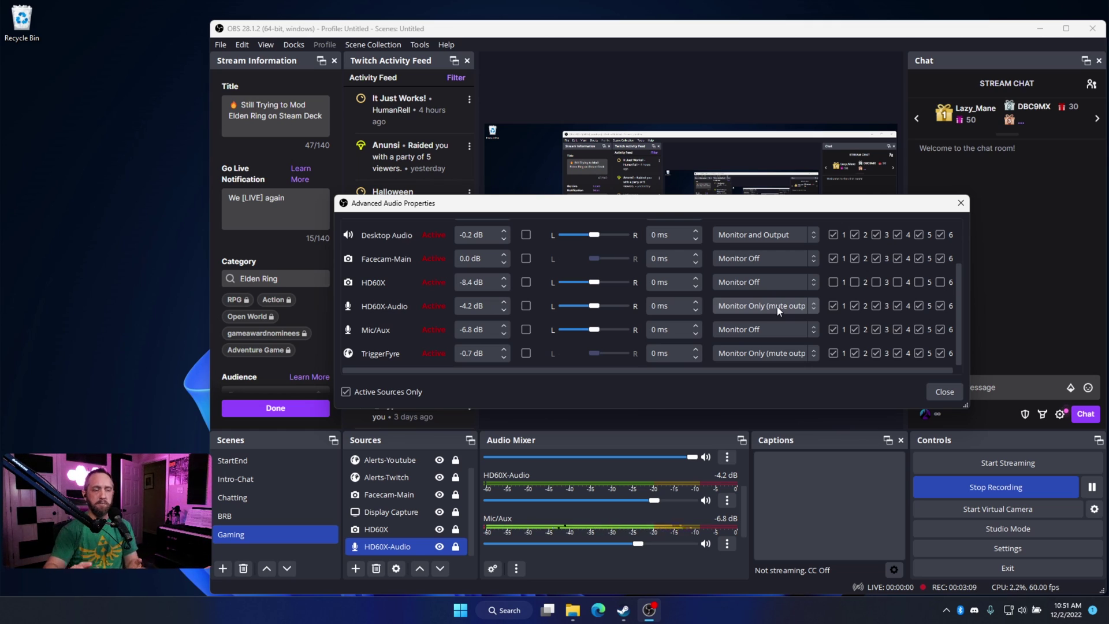
left_click_drag(957, 282, 954, 237)
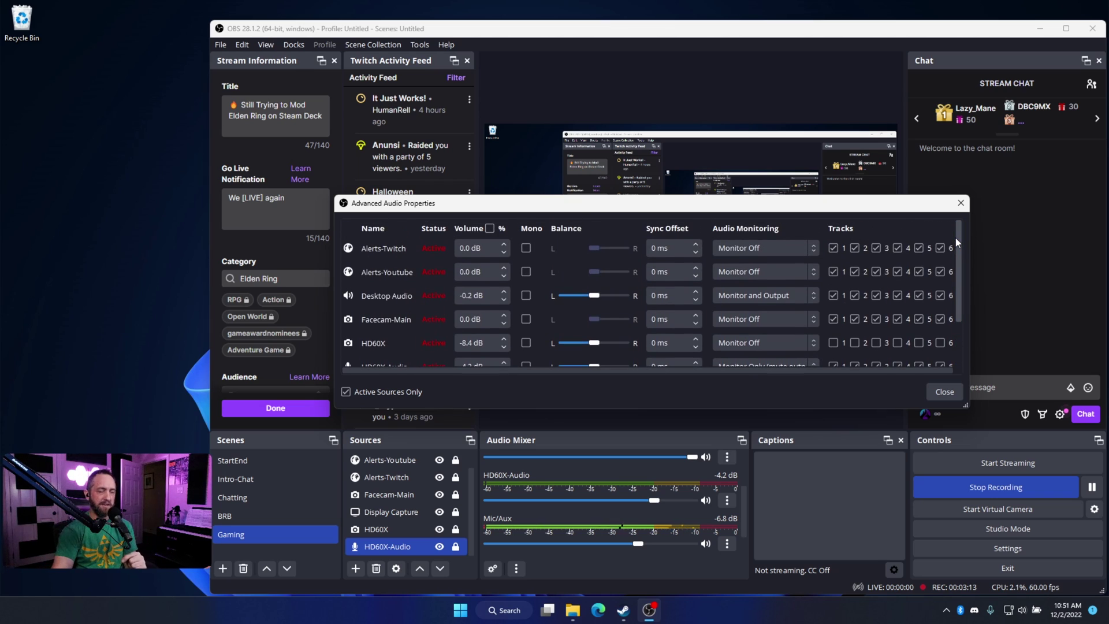
scroll(960, 242, "down", 2)
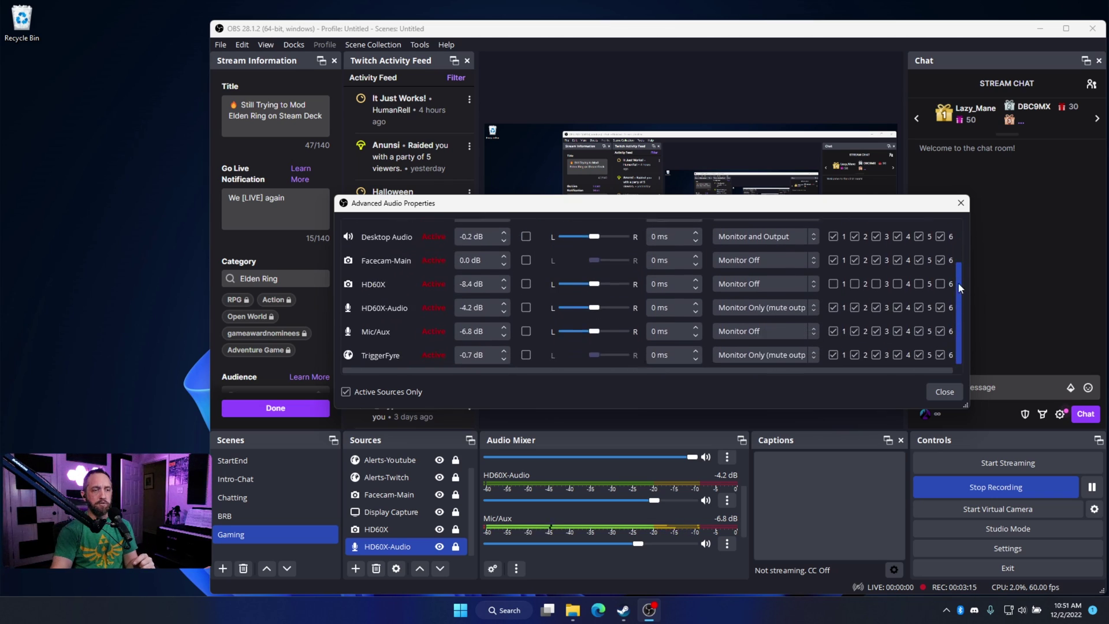
left_click(786, 304)
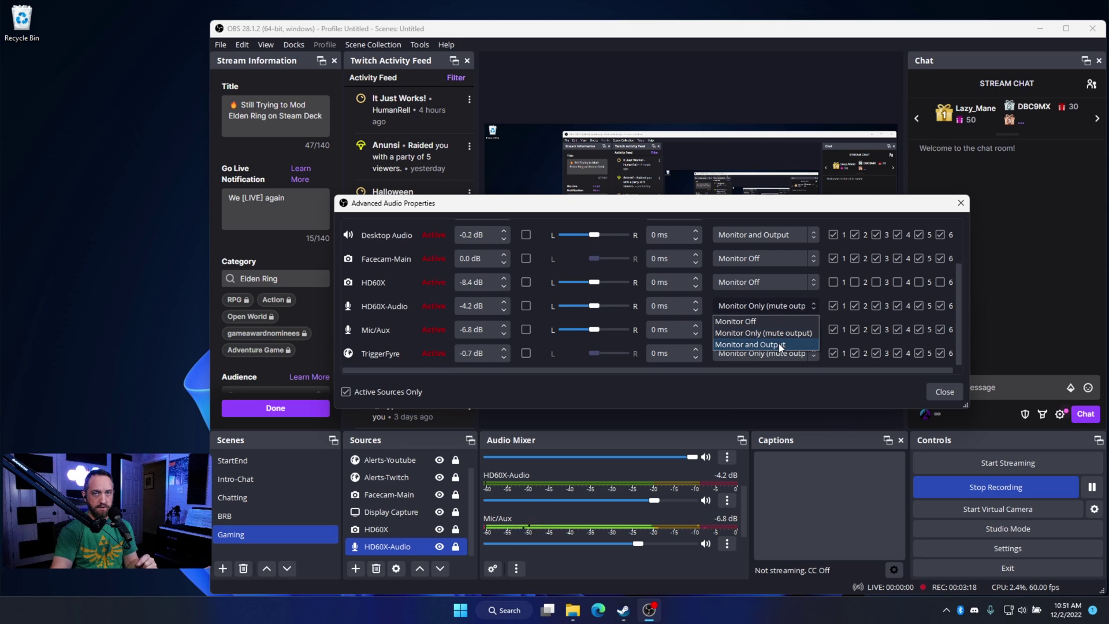
left_click(778, 334)
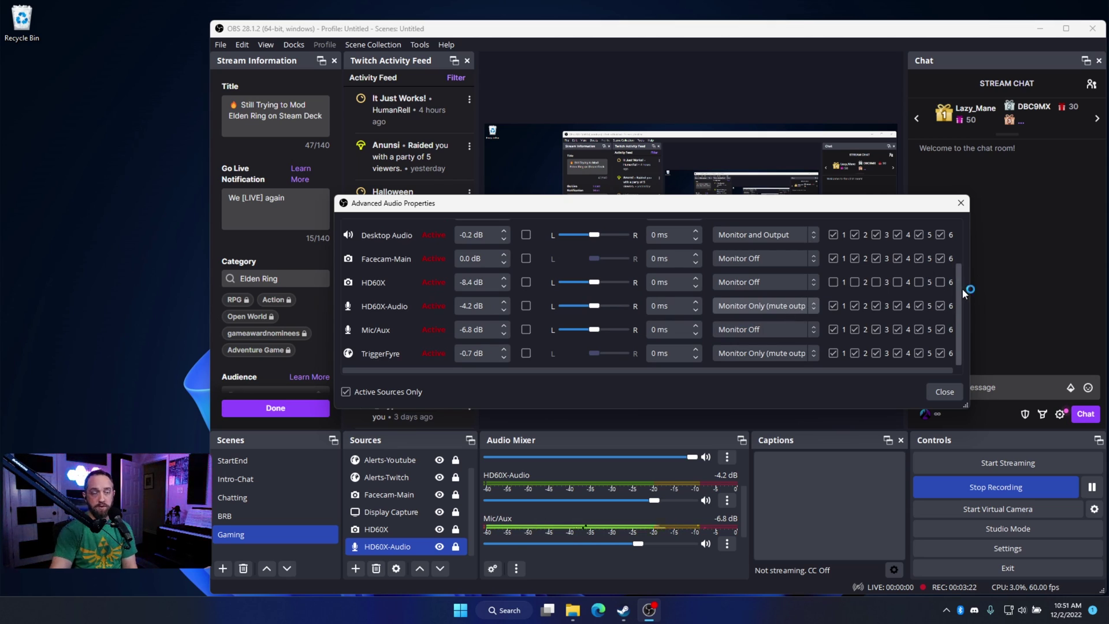
scroll(959, 286, "up", 2)
left_click(960, 204)
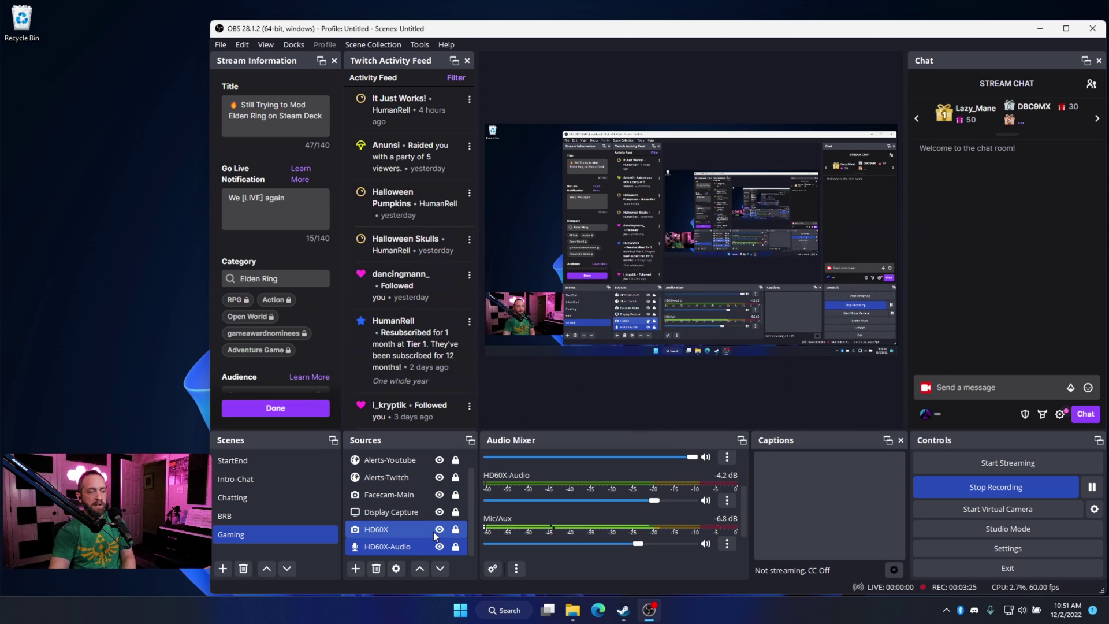
left_click(278, 532)
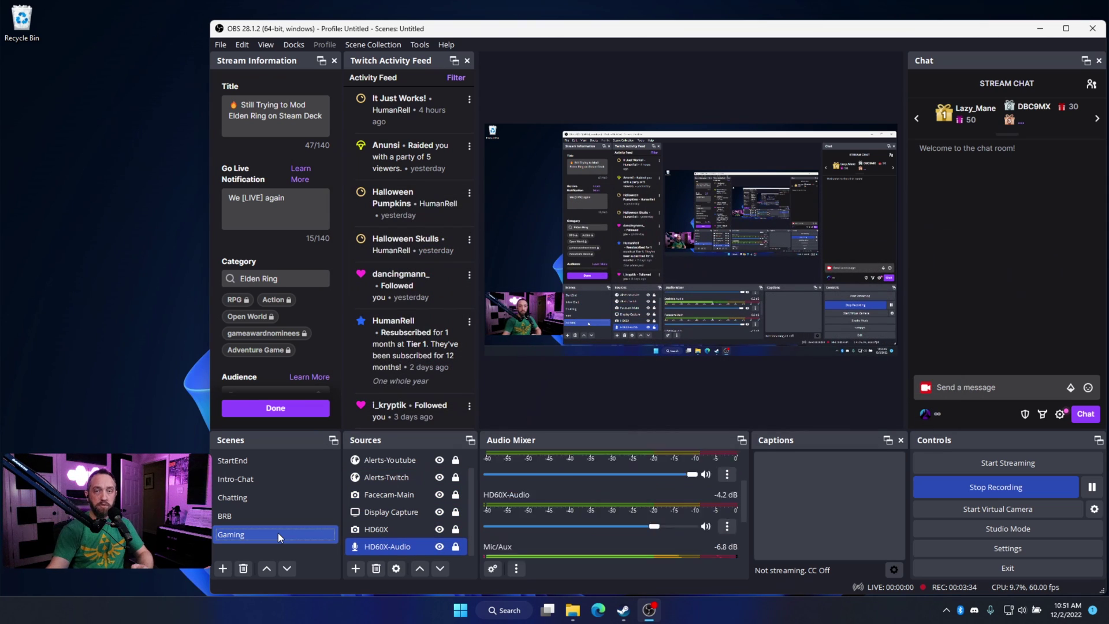
left_click(403, 530, "ctrl")
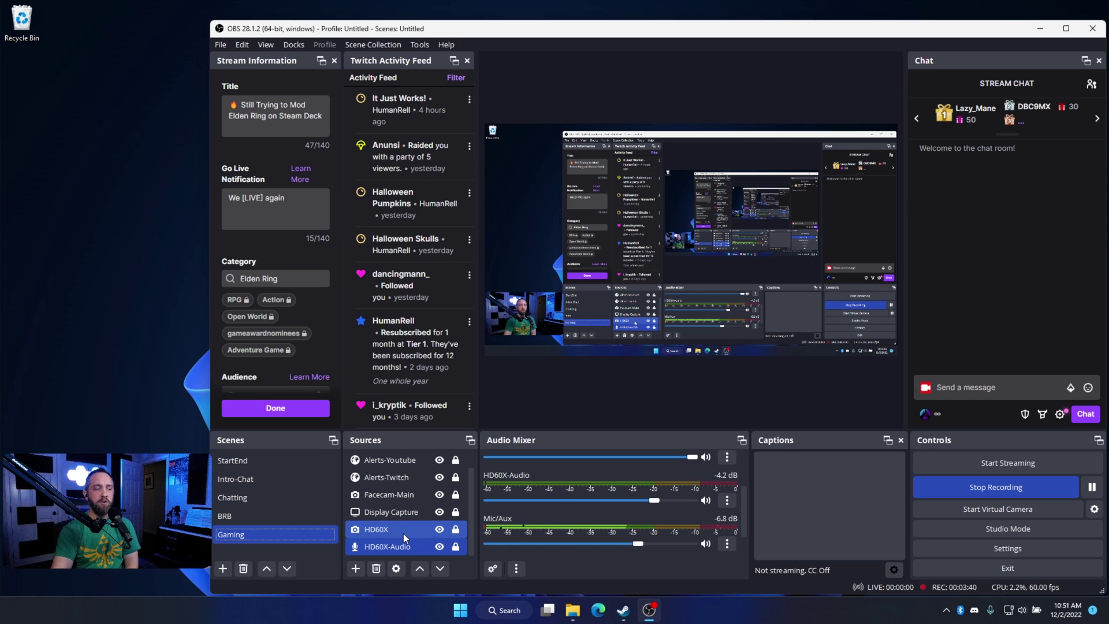
left_click(400, 543)
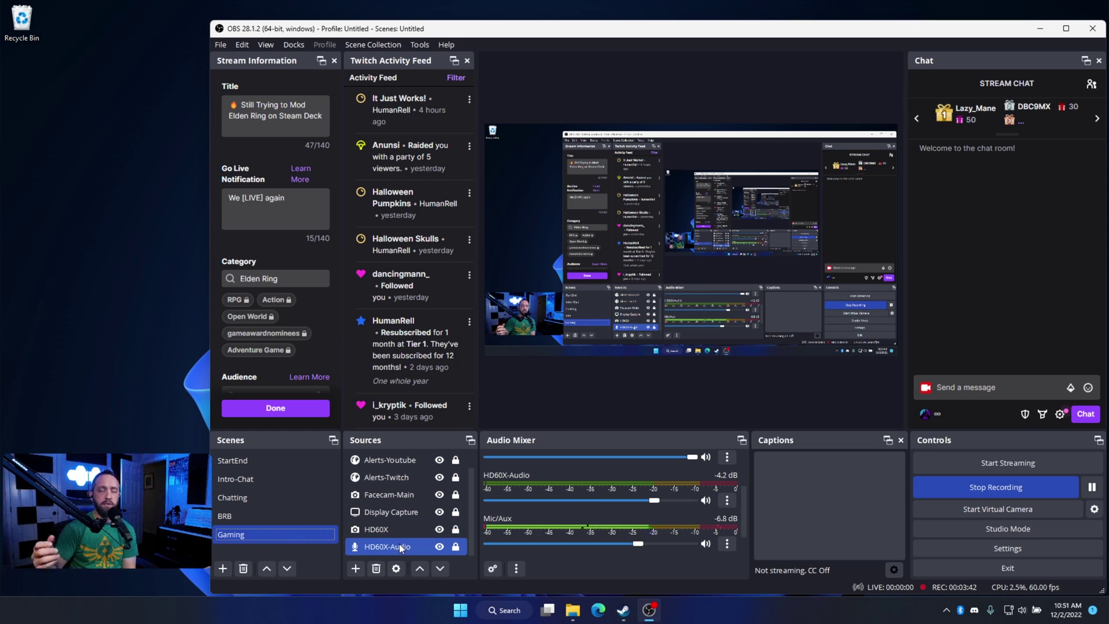